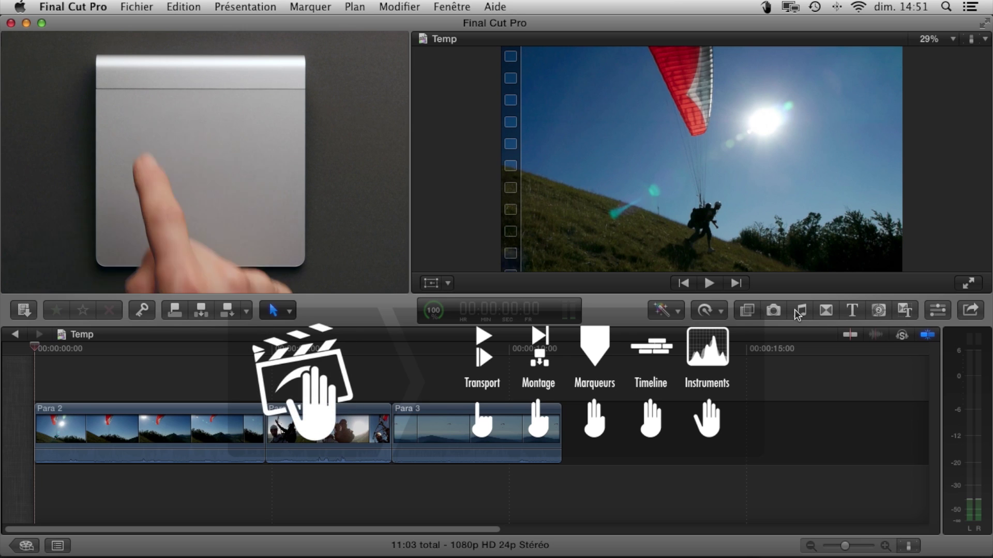
# Play the timeline forward, then in reverse, and stop playback inside the Para 6 clip
pyautogui.press('space')
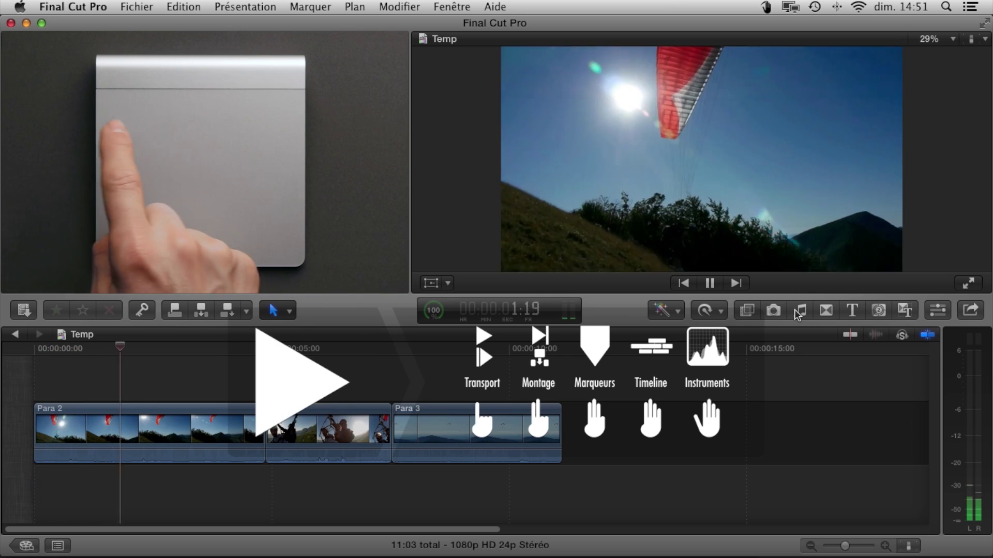
pyautogui.press('j')
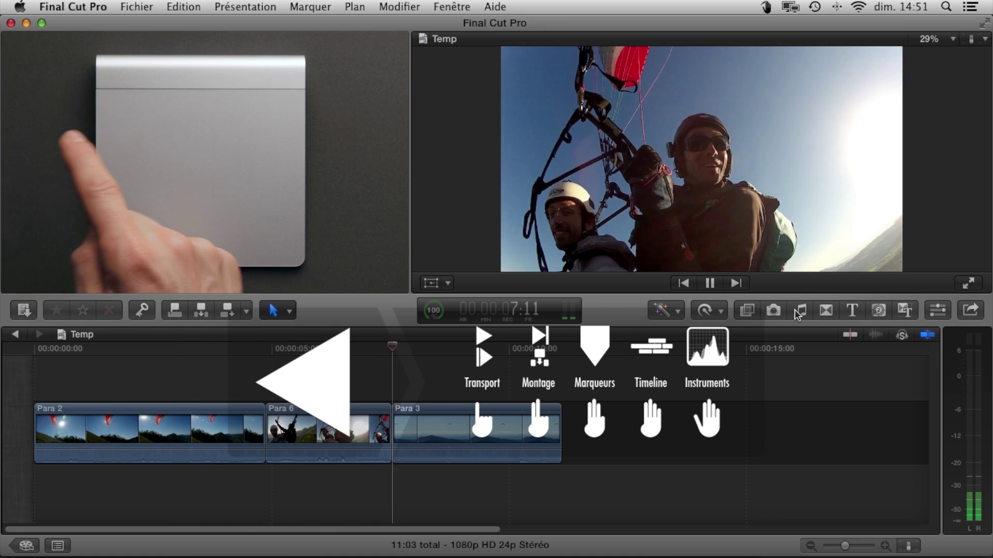
pyautogui.press('k')
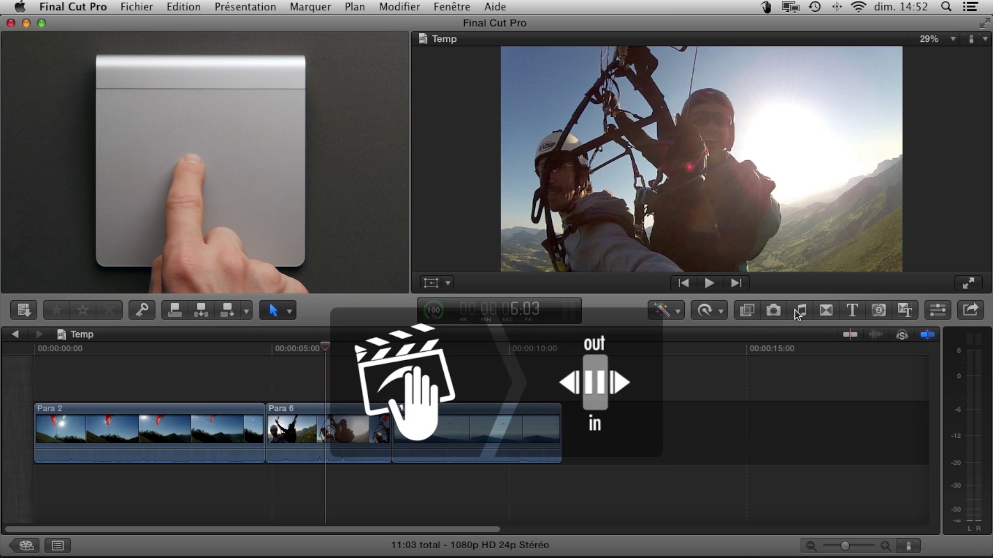
# Scrub frame by frame back and forth through Para 6 and park the playhead at 6:05
pyautogui.press('Right')
pyautogui.press('Right')
pyautogui.press('Right')
pyautogui.press('Right')
pyautogui.press('Right')
pyautogui.press('Right')
pyautogui.press('Right')
pyautogui.press('Right')
pyautogui.press('Right')
pyautogui.press('Right')
pyautogui.press('Right')
pyautogui.press('Right')
pyautogui.press('Right')
pyautogui.press('Right')
pyautogui.press('Right')
pyautogui.press('Right')
pyautogui.press('Right')
pyautogui.press('Right')
pyautogui.press('Right')
pyautogui.press('Left')
pyautogui.press('Left')
pyautogui.press('Left')
pyautogui.press('Left')
pyautogui.press('Left')
pyautogui.press('Left')
pyautogui.press('Left')
pyautogui.press('Left')
pyautogui.press('Left')
pyautogui.press('Left')
pyautogui.press('Left')
pyautogui.press('Left')
pyautogui.press('Left')
pyautogui.press('Left')
pyautogui.press('Left')
pyautogui.press('Left')
pyautogui.press('Left')
pyautogui.press('Left')
pyautogui.press('Left')
pyautogui.press('Left')
pyautogui.press('Left')
pyautogui.press('Left')
pyautogui.press('Left')
pyautogui.press('Left')
pyautogui.press('Left')
pyautogui.press('Left')
pyautogui.press('Left')
pyautogui.press('Left')
pyautogui.press('Left')
pyautogui.press('Left')
pyautogui.press('Left')
pyautogui.press('Left')
pyautogui.press('Left')
pyautogui.press('Left')
pyautogui.press('Left')
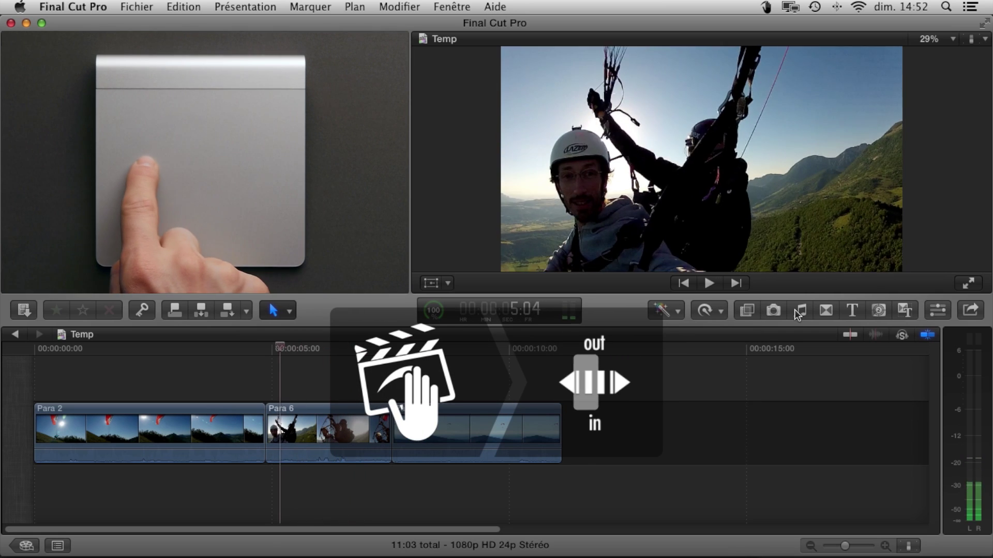
pyautogui.press('Right')
pyautogui.press('Right')
pyautogui.press('Right')
pyautogui.press('Right')
pyautogui.press('Right')
pyautogui.press('Right')
pyautogui.press('Right')
pyautogui.press('Right')
pyautogui.press('Right')
pyautogui.press('Right')
pyautogui.press('Right')
pyautogui.press('Right')
pyautogui.press('Right')
pyautogui.press('Right')
pyautogui.press('Right')
pyautogui.press('Right')
pyautogui.press('Right')
pyautogui.press('Right')
pyautogui.press('Right')
pyautogui.press('Right')
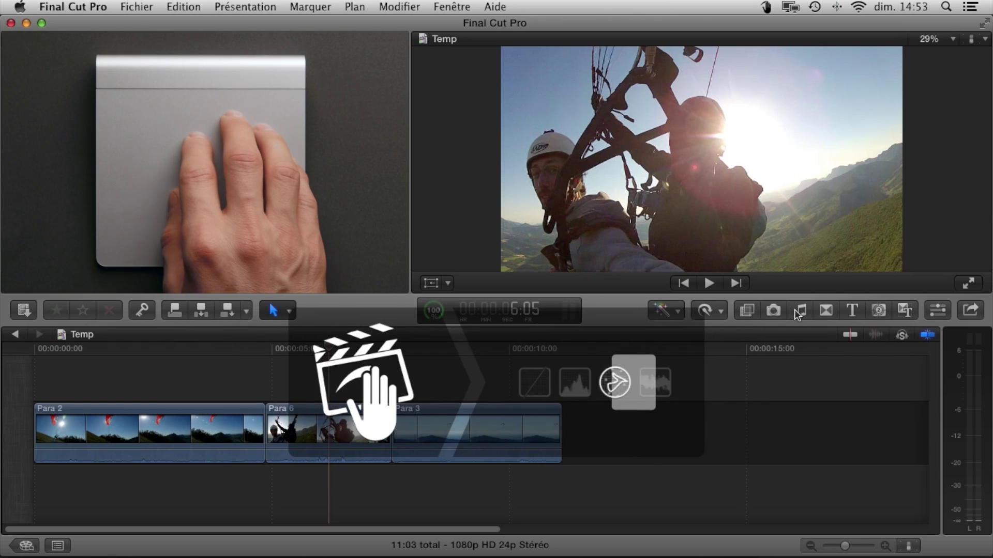
# Show the video scopes and Para 6's colour correction, and shift its shadows, midtones, highlights and global colour toward warm orange
pyautogui.press('ctrl+super+w')
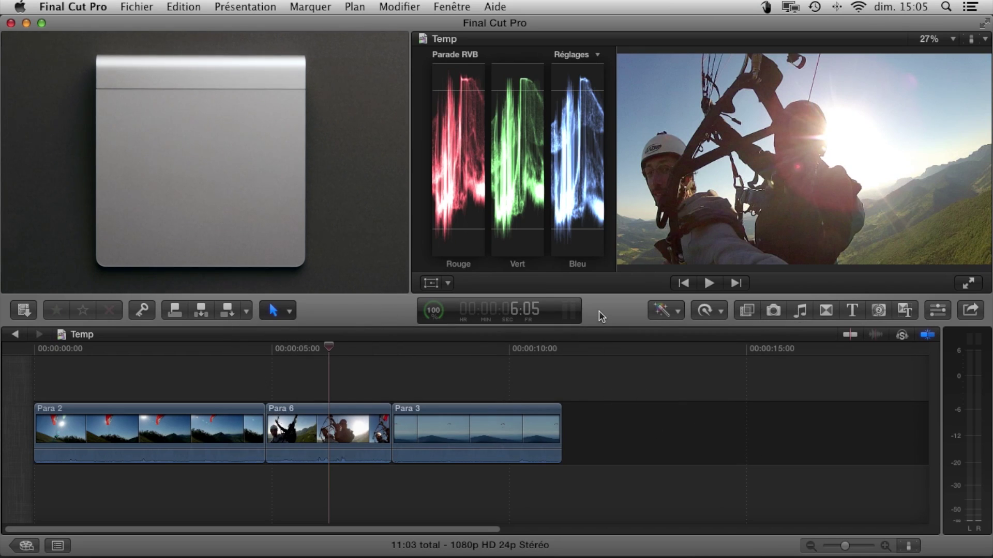
pyautogui.press('super+6')
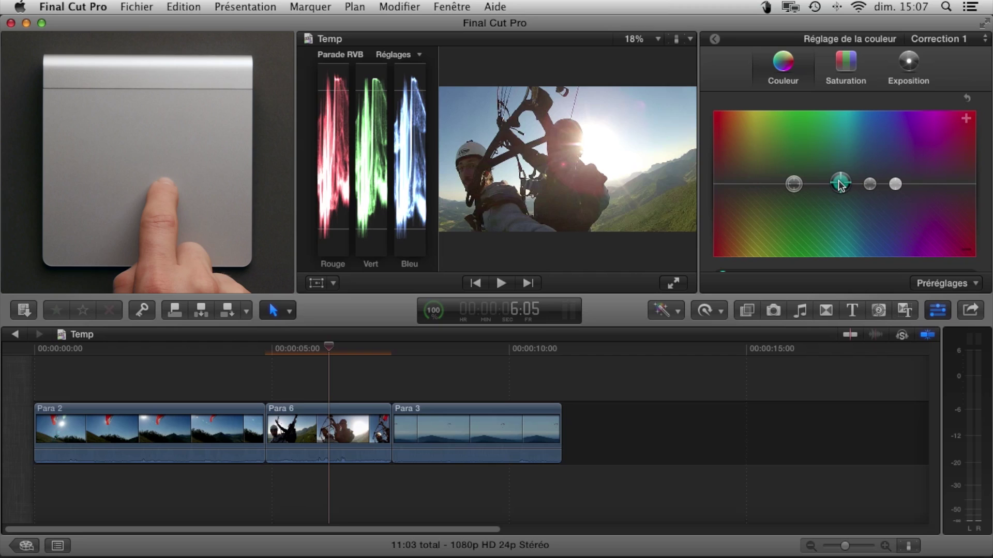
pyautogui.moveTo(845, 184); pyautogui.dragTo(741, 165)
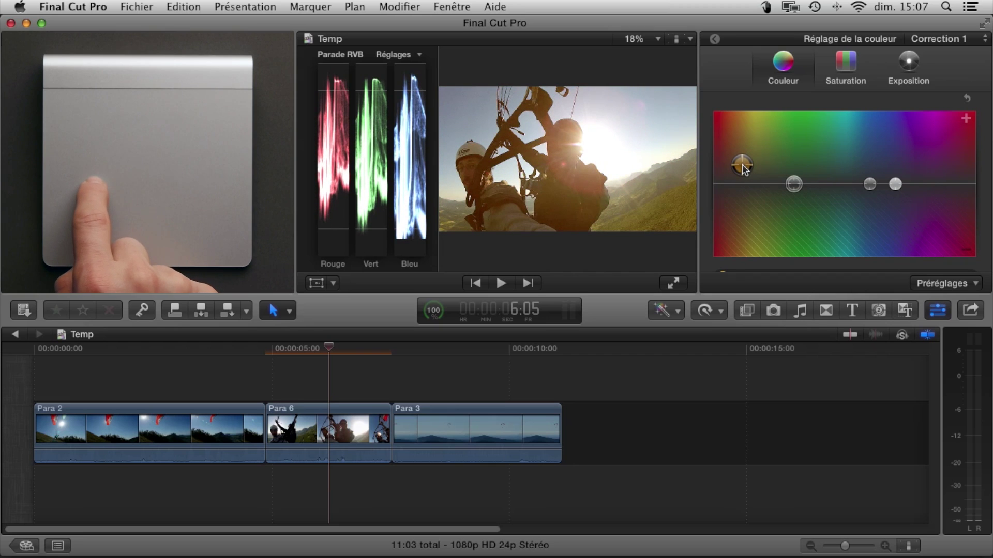
pyautogui.moveTo(870, 184); pyautogui.dragTo(736, 156)
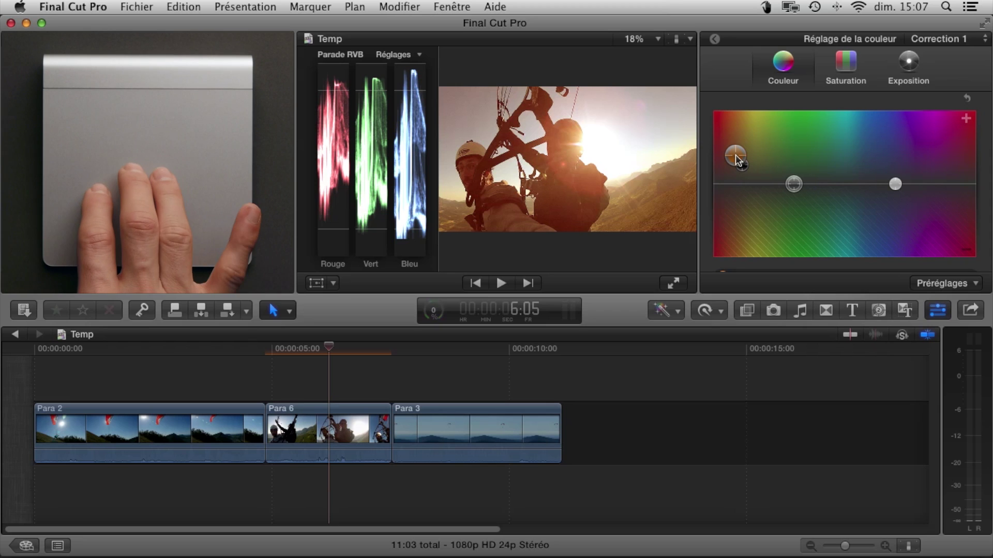
pyautogui.moveTo(895, 184); pyautogui.dragTo(732, 145)
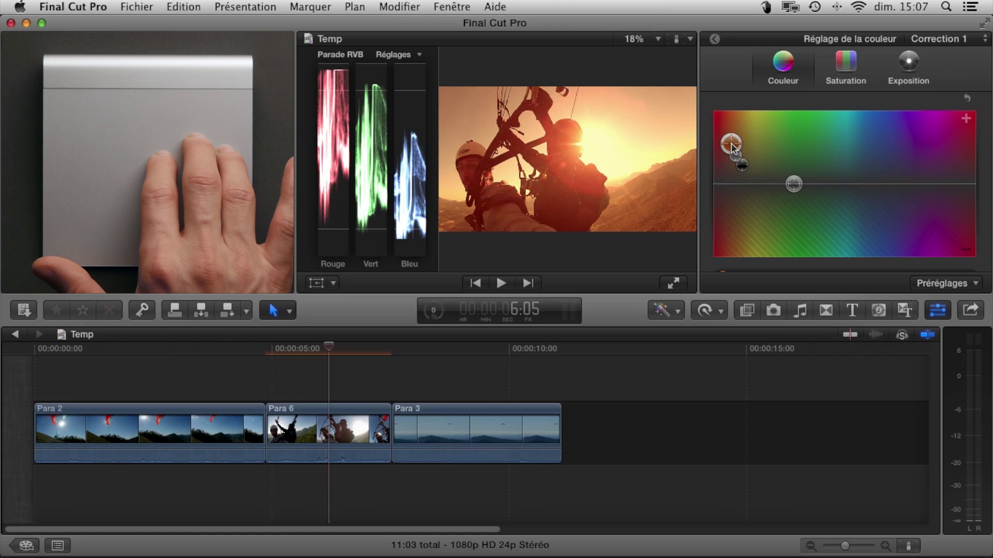
pyautogui.moveTo(793, 184); pyautogui.dragTo(744, 173)
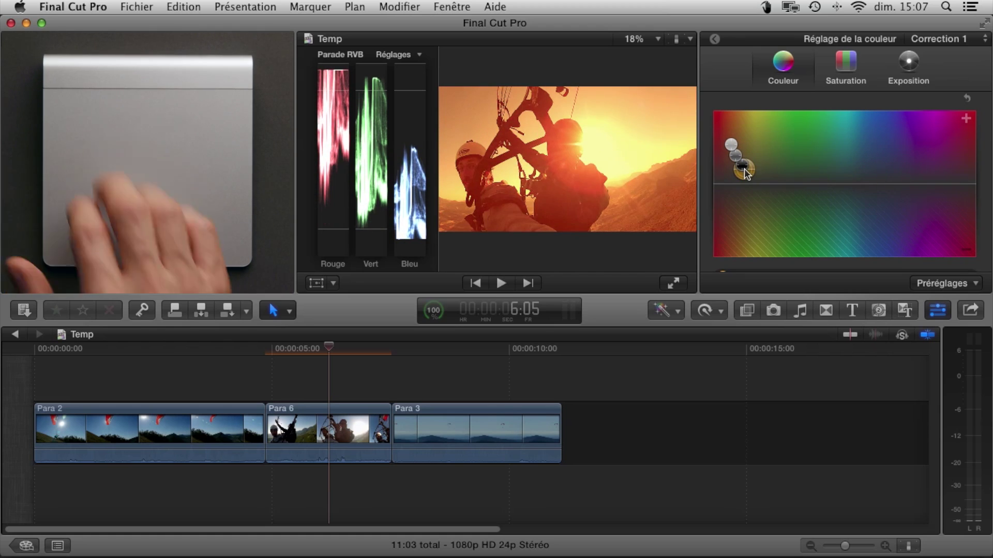
# Adjust the saturation of Para 6: lower the shadows, raise the midtones and lower the highlights
pyautogui.press('ctrl+super+s')
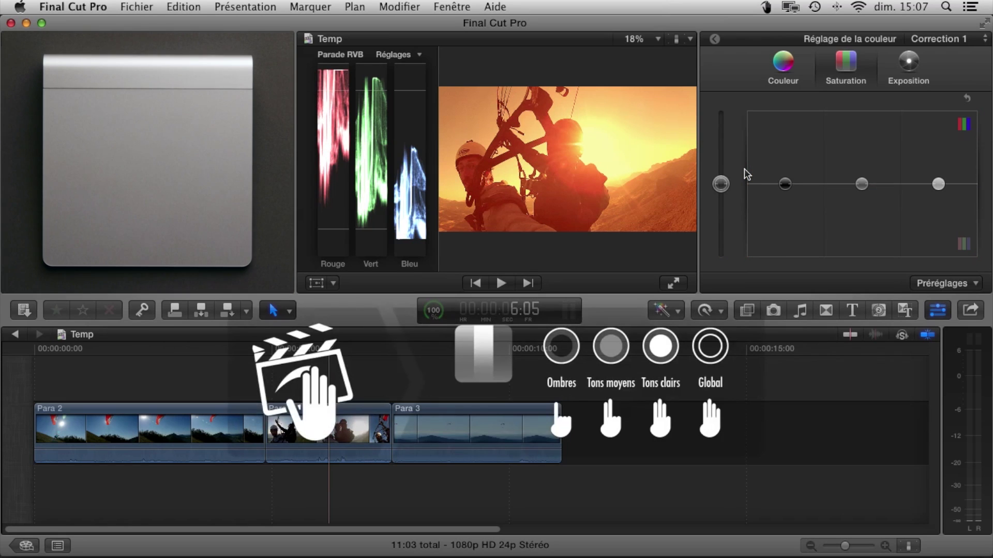
pyautogui.moveTo(784, 184); pyautogui.dragTo(786, 218)
pyautogui.moveTo(862, 184); pyautogui.dragTo(862, 164)
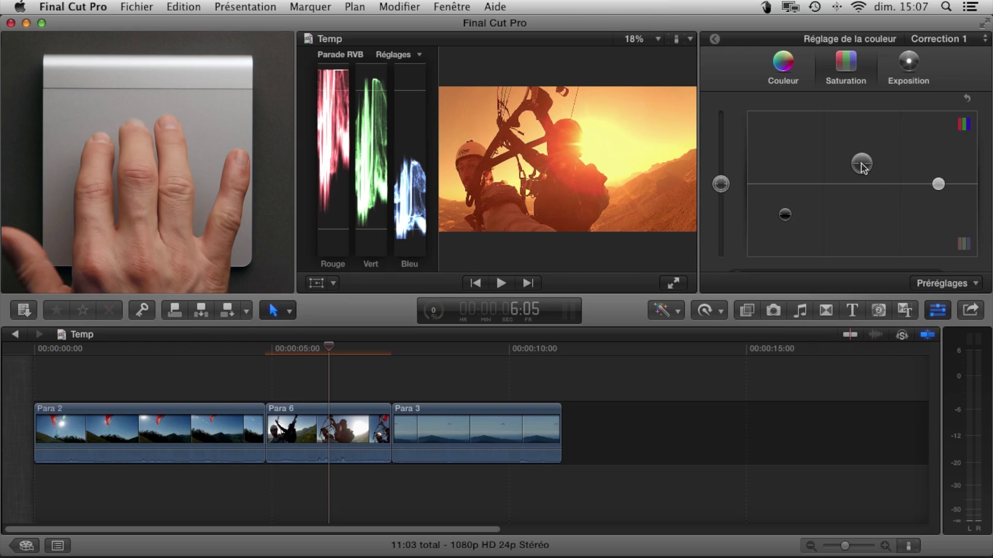
pyautogui.moveTo(939, 184); pyautogui.dragTo(938, 208)
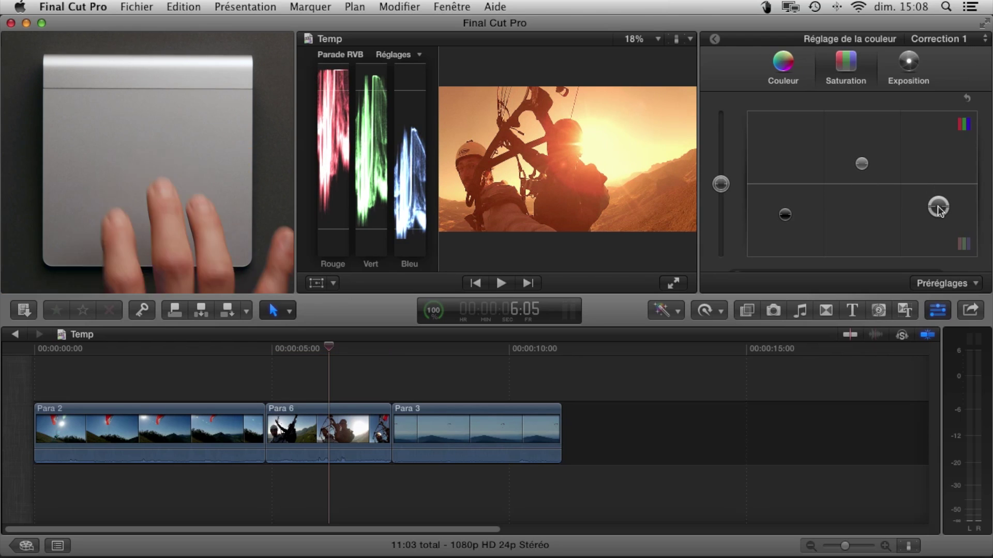
# Adjust the exposure of Para 6 by darkening the shadows and brightening the midtones
pyautogui.press('ctrl+super+e')
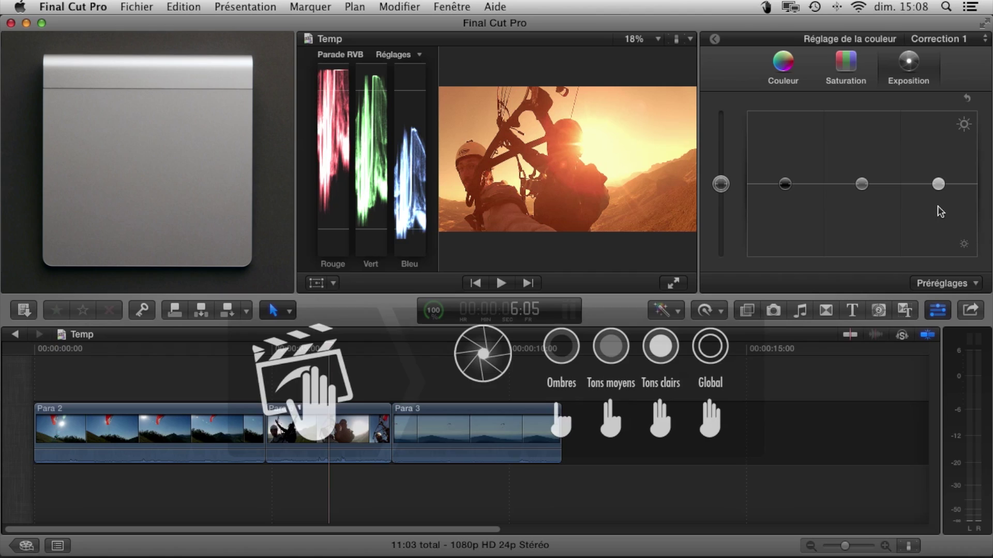
pyautogui.moveTo(785, 184); pyautogui.dragTo(785, 205)
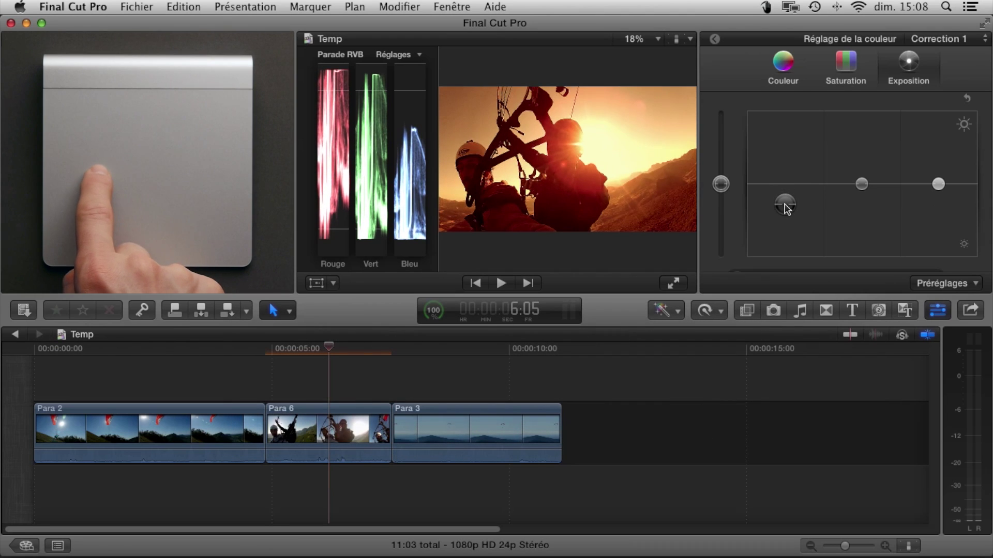
pyautogui.moveTo(861, 184); pyautogui.dragTo(861, 153)
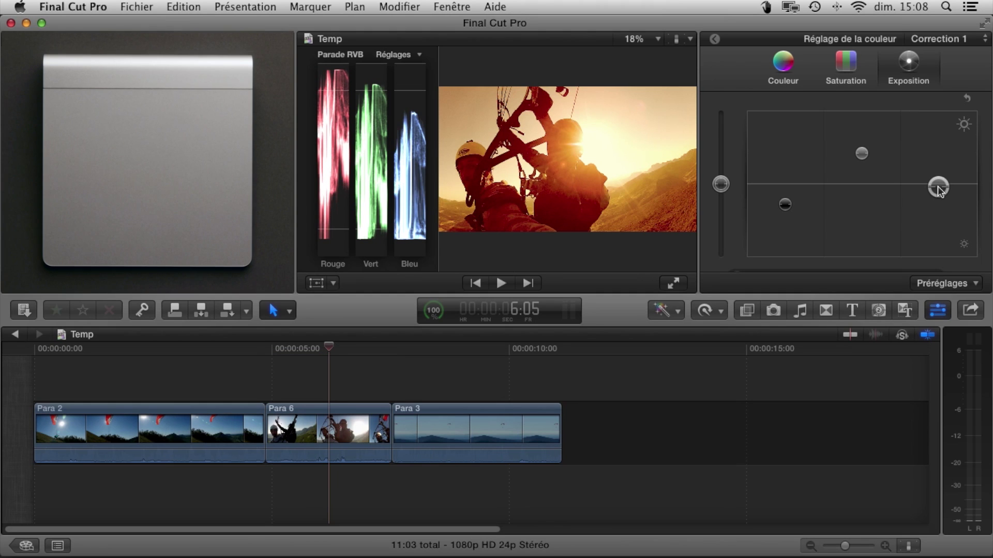
# Select the source clip Para 3 in the event browser and move to its second marker
pyautogui.press('Down')
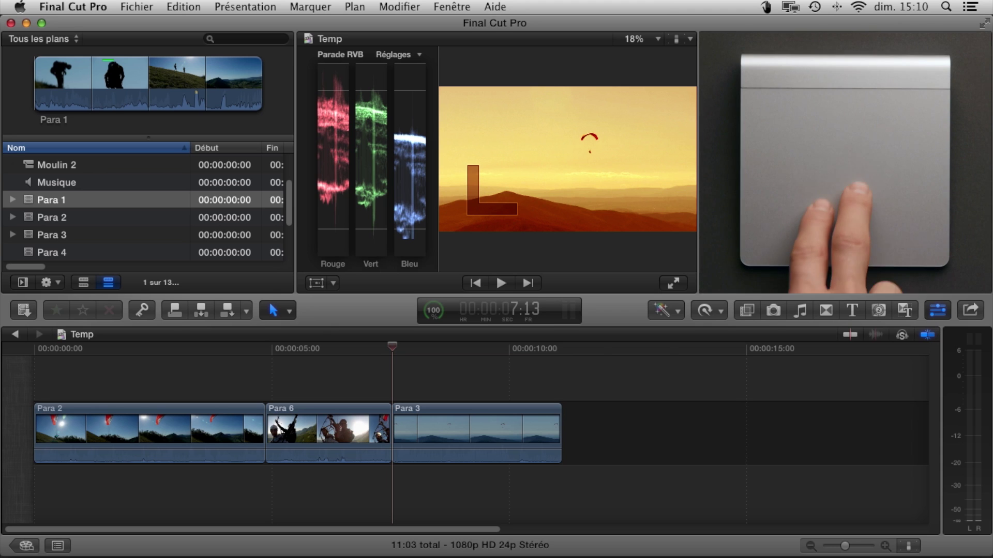
pyautogui.press('super+1')
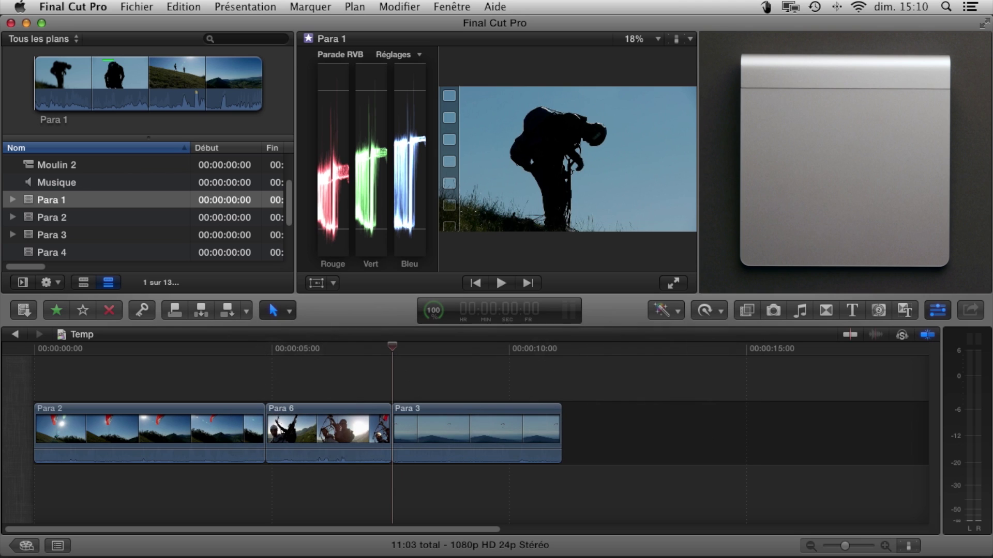
pyautogui.press('Down')
pyautogui.press('Down')
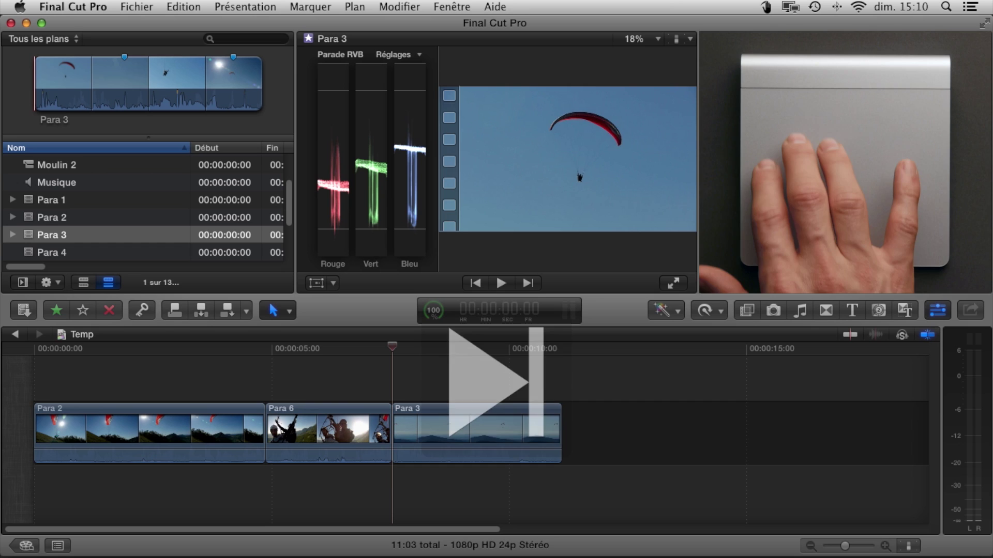
pyautogui.hotkey('ctrl', "'")
pyautogui.hotkey('ctrl', "'")
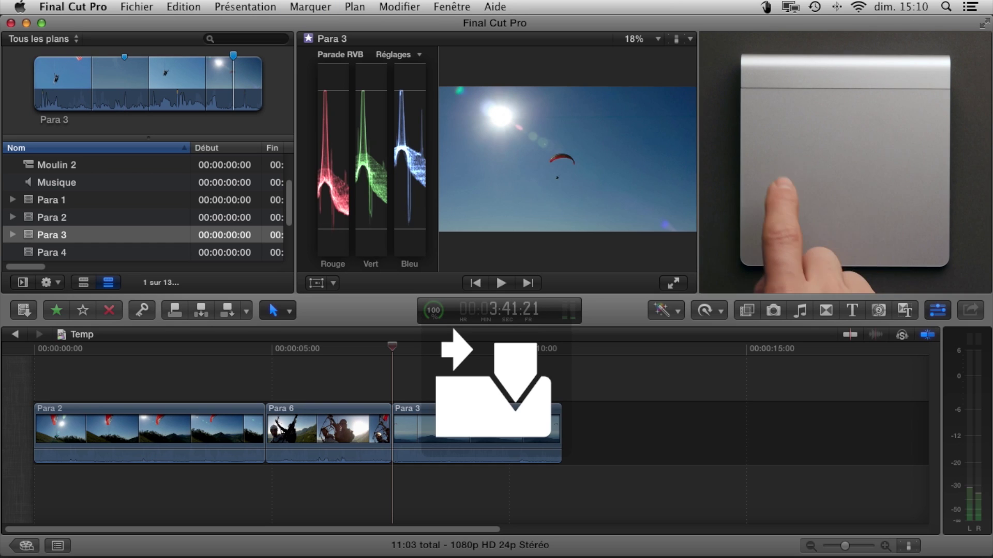
# Play Para 3 from its second marker, mark a range of just under four seconds there and preview it
pyautogui.press('space')
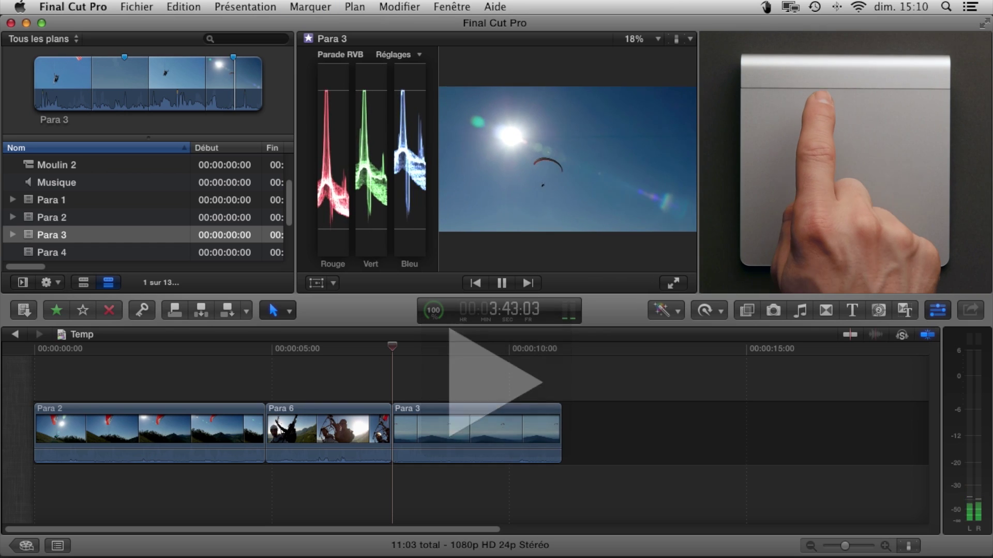
pyautogui.press('i')
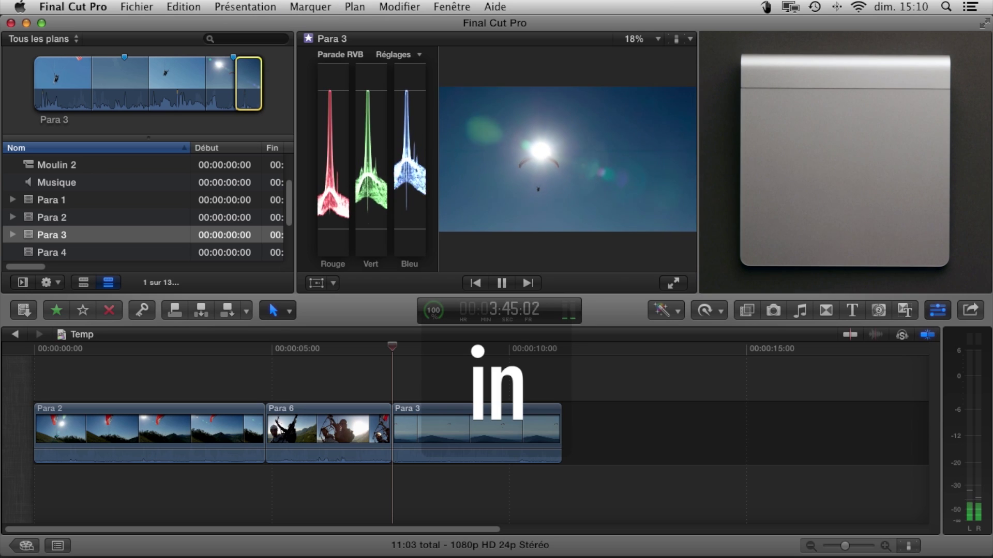
pyautogui.press('space')
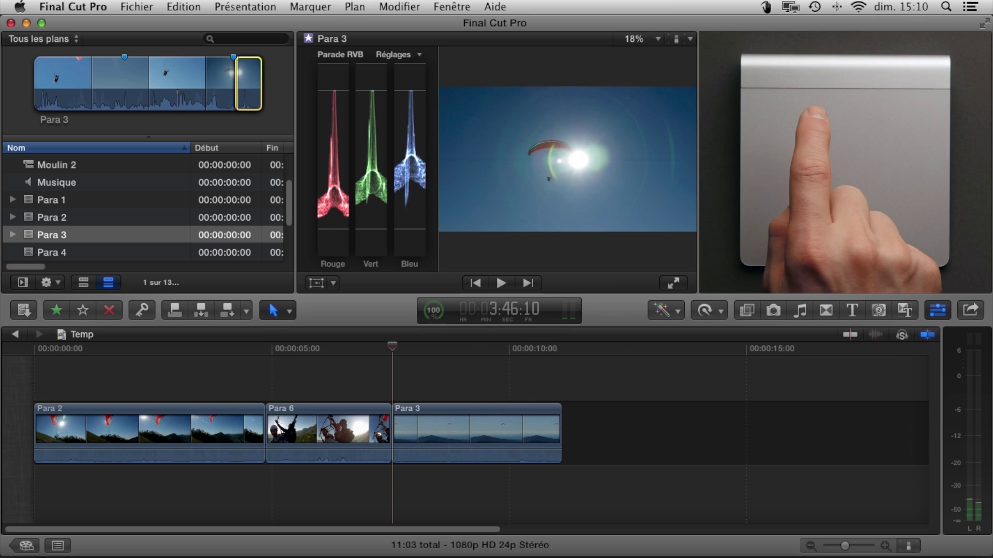
pyautogui.press('/')
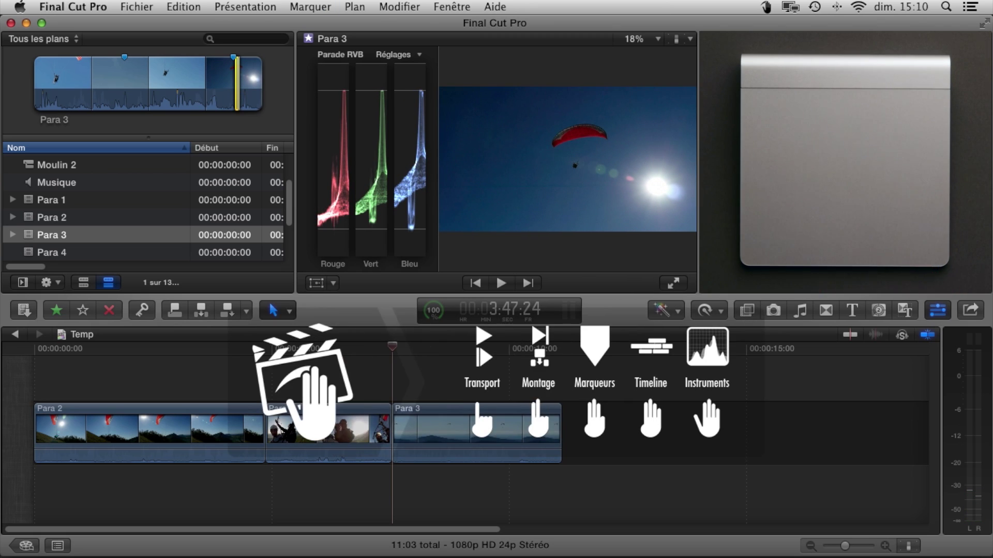
# Insert the marked Para 3 range into the timeline at the edit between Para 2 and Para 6
pyautogui.press('super+2')
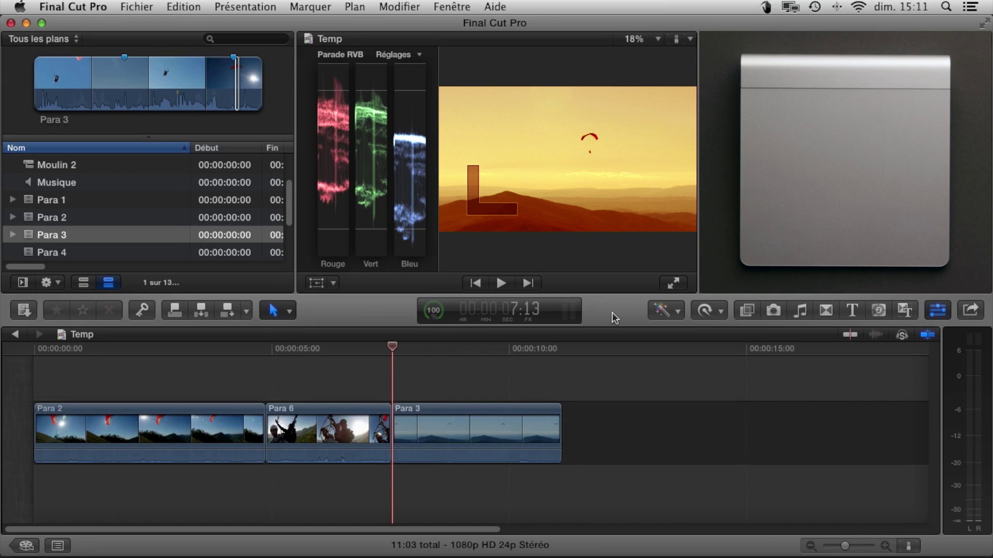
pyautogui.press('Up')
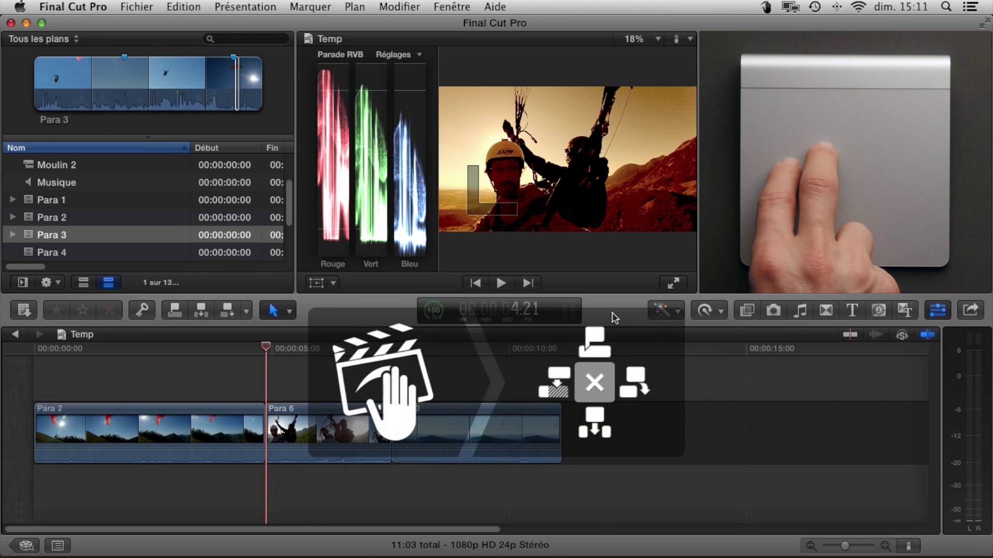
pyautogui.press('w')
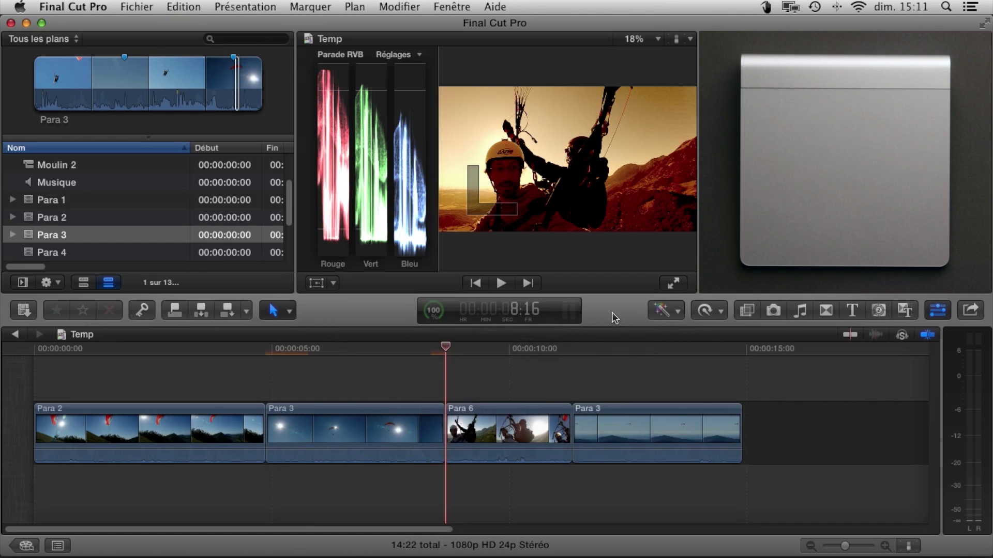
# Open the settings of The Touch gesture utility
pyautogui.click(766, 7)
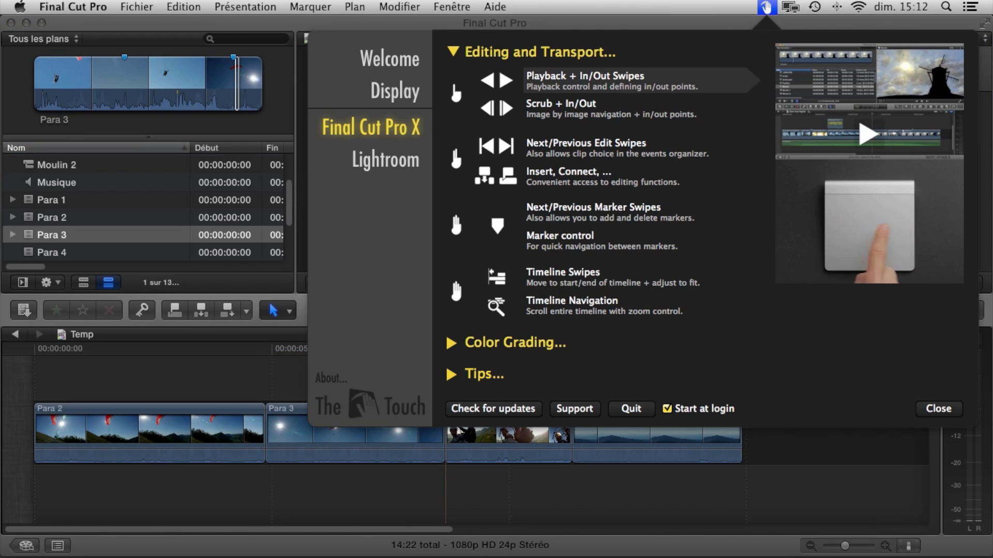